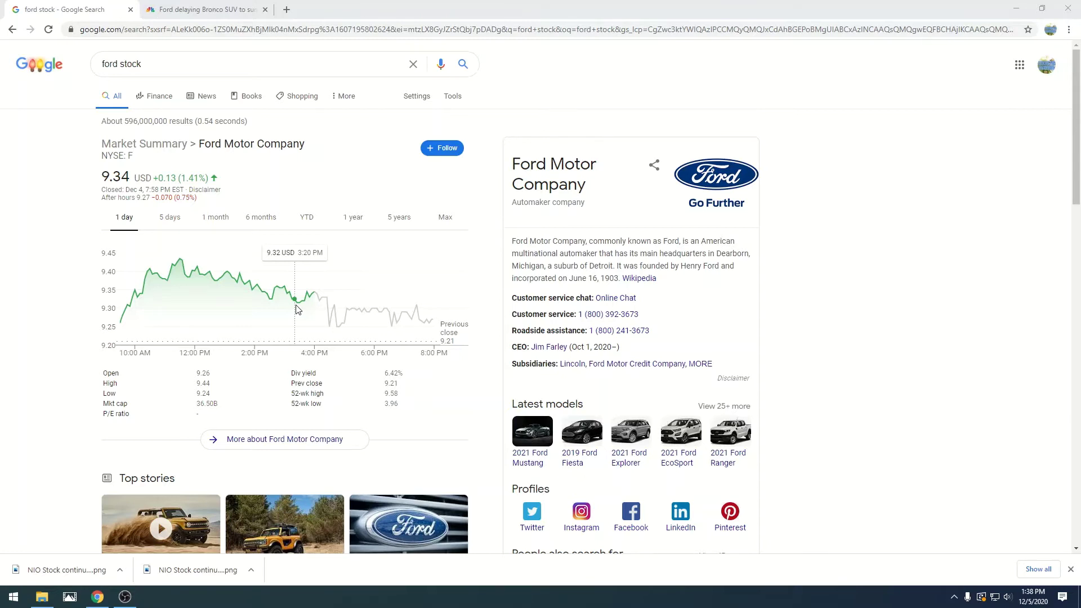
# - Switch from the Ford stock quote to the CNBC 'Ford delaying Bronco SUV' article tab
pyautogui.click(211, 9)
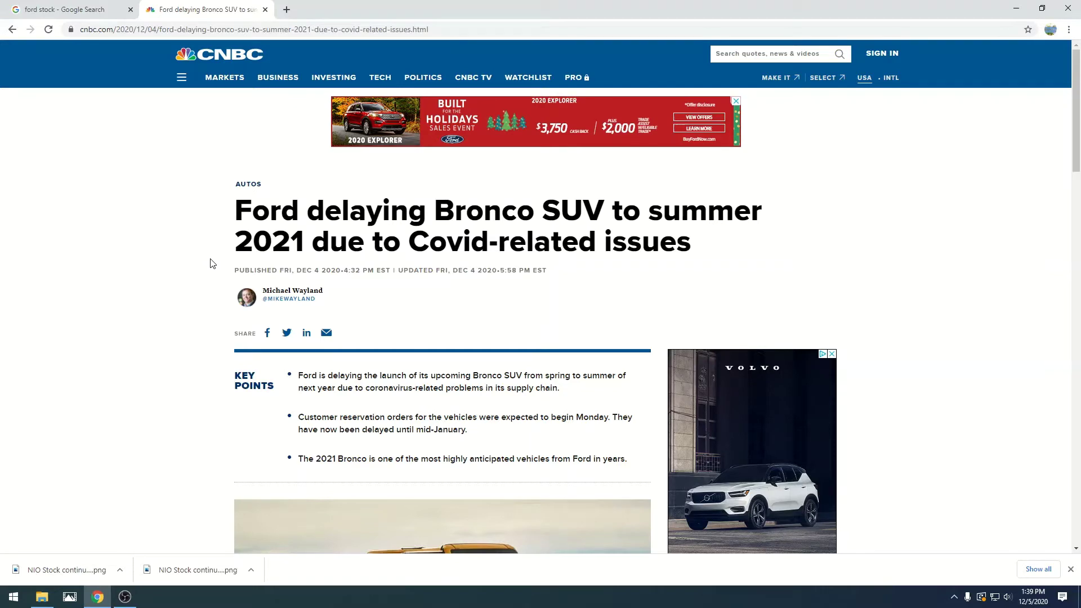
pyautogui.scroll(-3, 211, 264)
pyautogui.scroll(-3, 211, 264)
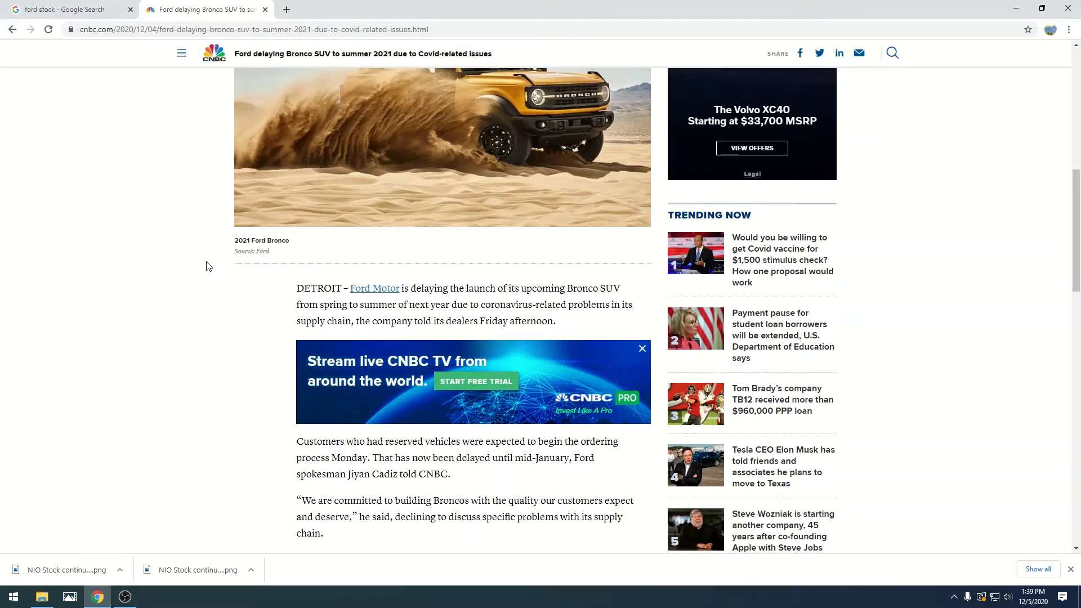
# - Return to the 'ford stock' results and close the Chrome downloads bar
pyautogui.click(72, 8)
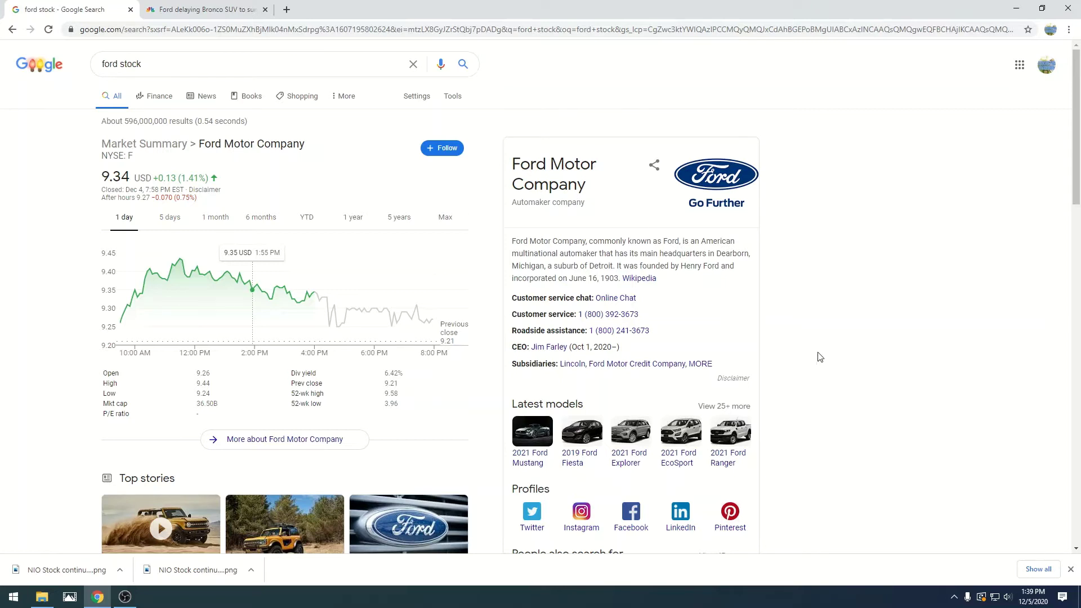
pyautogui.click(1071, 571)
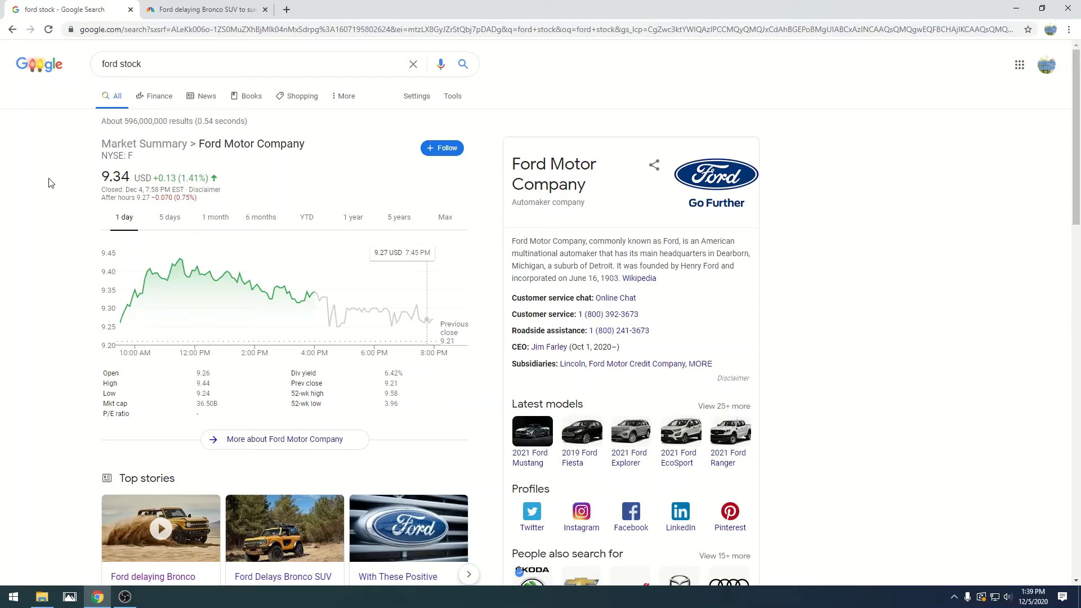
pyautogui.scroll(-1, 49, 180)
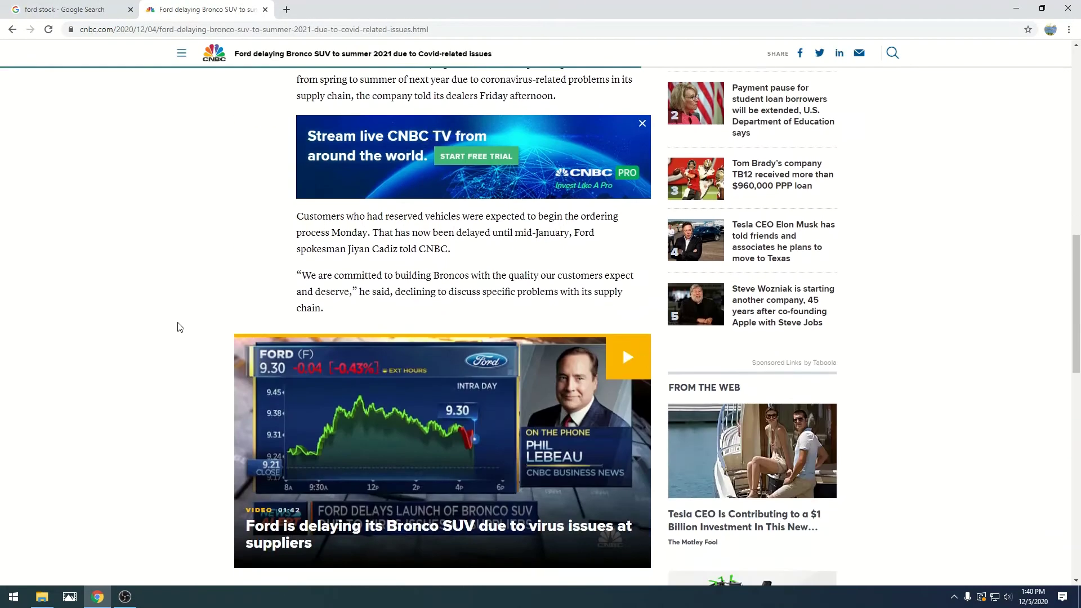
pyautogui.scroll(-2, 176, 323)
pyautogui.scroll(-1, 168, 288)
pyautogui.scroll(-2, 167, 284)
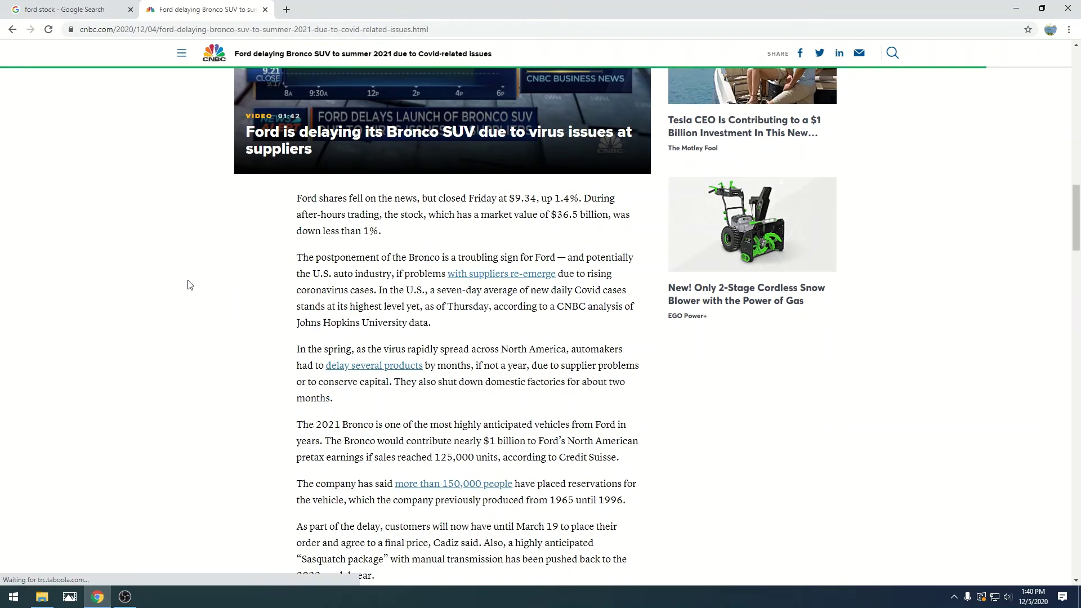
pyautogui.scroll(4, 189, 283)
pyautogui.scroll(4, 189, 283)
# - Review Ford's one-day chart and company details, then return to the CNBC Bronco article
pyautogui.click(63, 10)
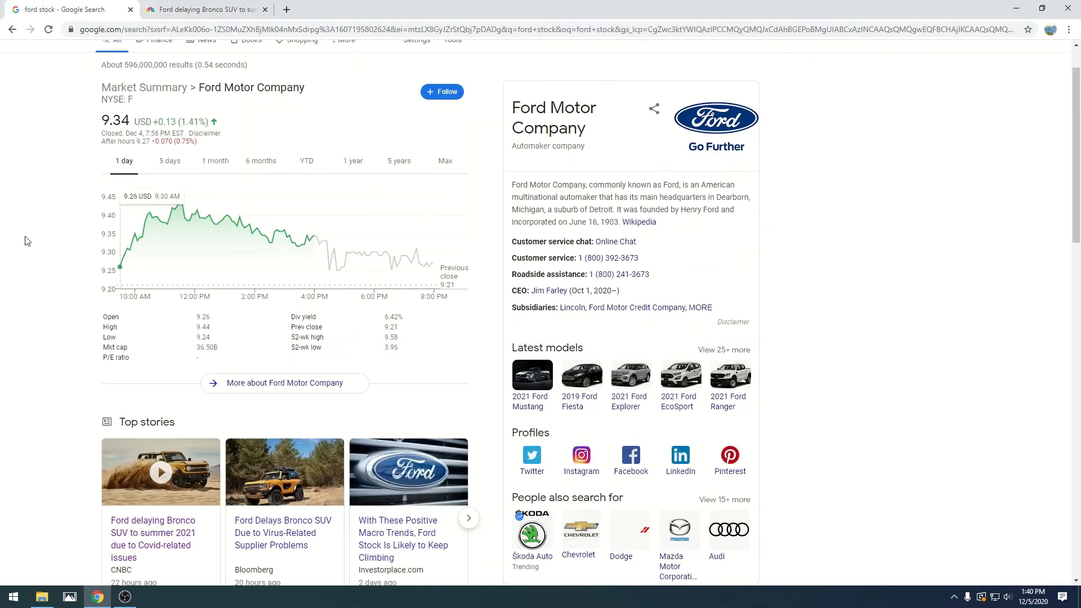
pyautogui.scroll(1, 25, 241)
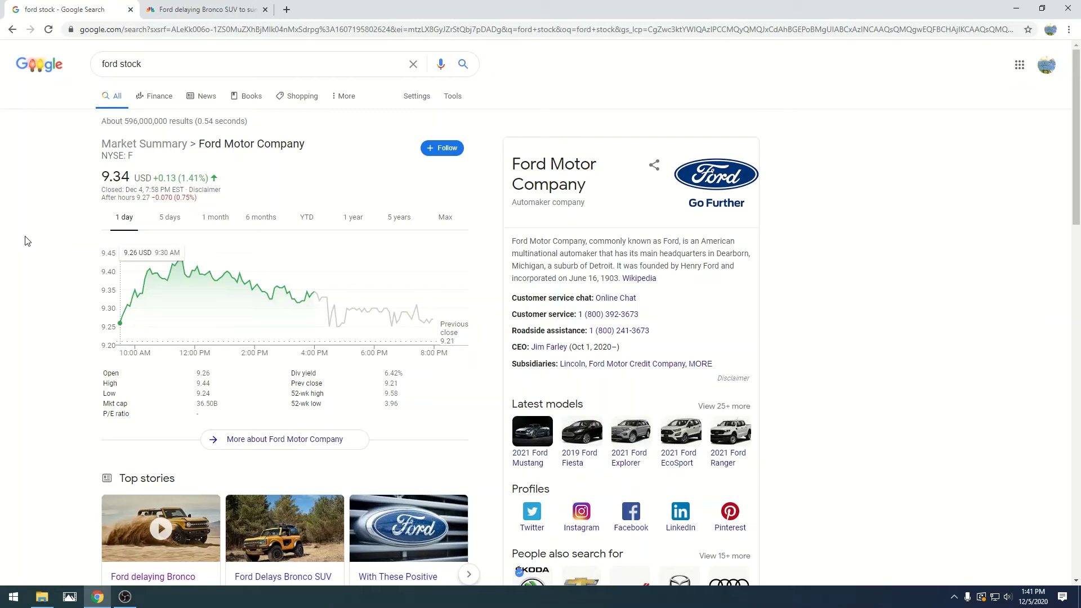
pyautogui.click(161, 9)
pyautogui.scroll(3, 213, 289)
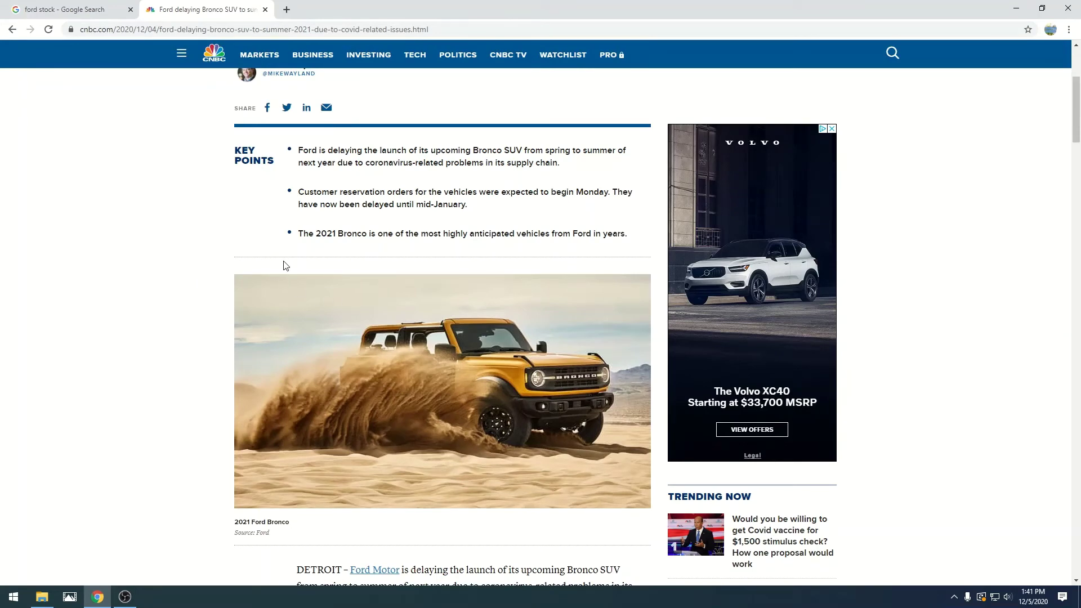
pyautogui.scroll(-1, 283, 260)
pyautogui.scroll(-2, 284, 262)
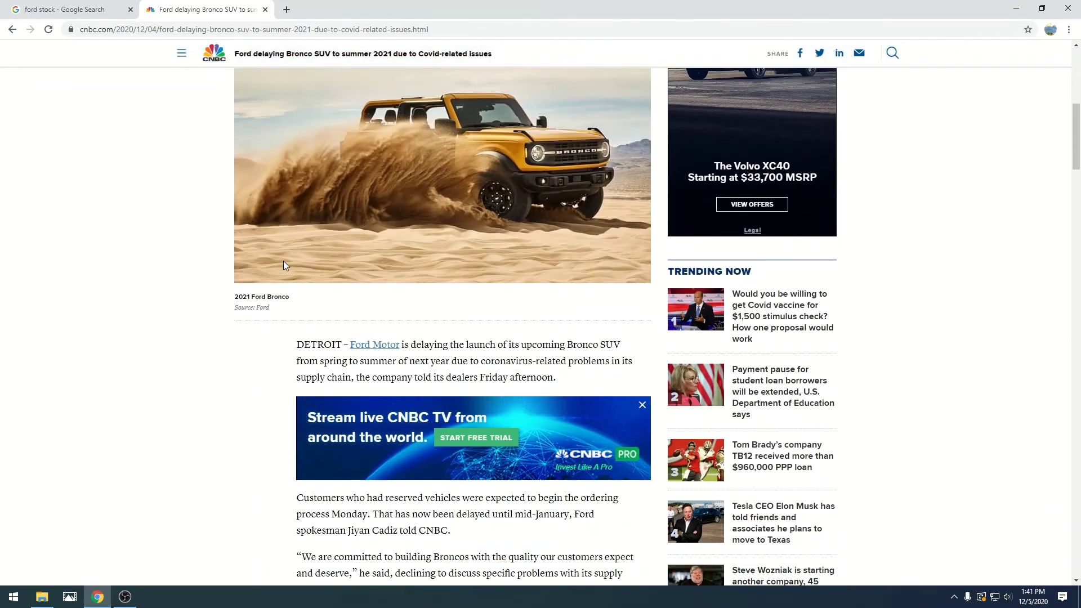
pyautogui.scroll(-2, 283, 264)
pyautogui.scroll(-1, 154, 280)
pyautogui.scroll(-3, 170, 274)
pyautogui.scroll(3, 169, 274)
pyautogui.scroll(3, 169, 274)
pyautogui.scroll(2, 168, 273)
pyautogui.scroll(1, 168, 273)
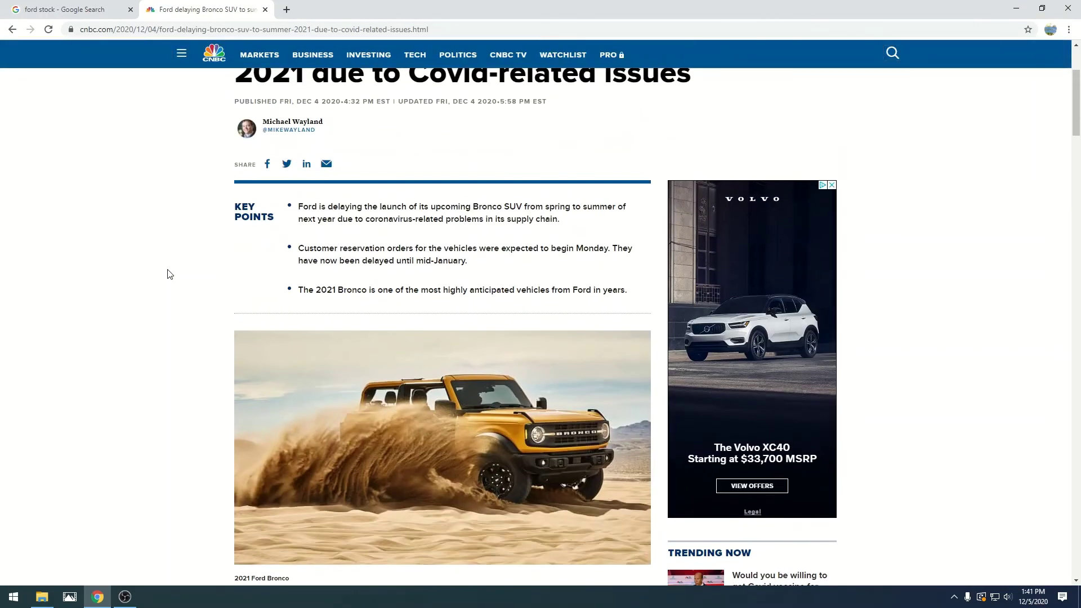
pyautogui.scroll(-4, 167, 274)
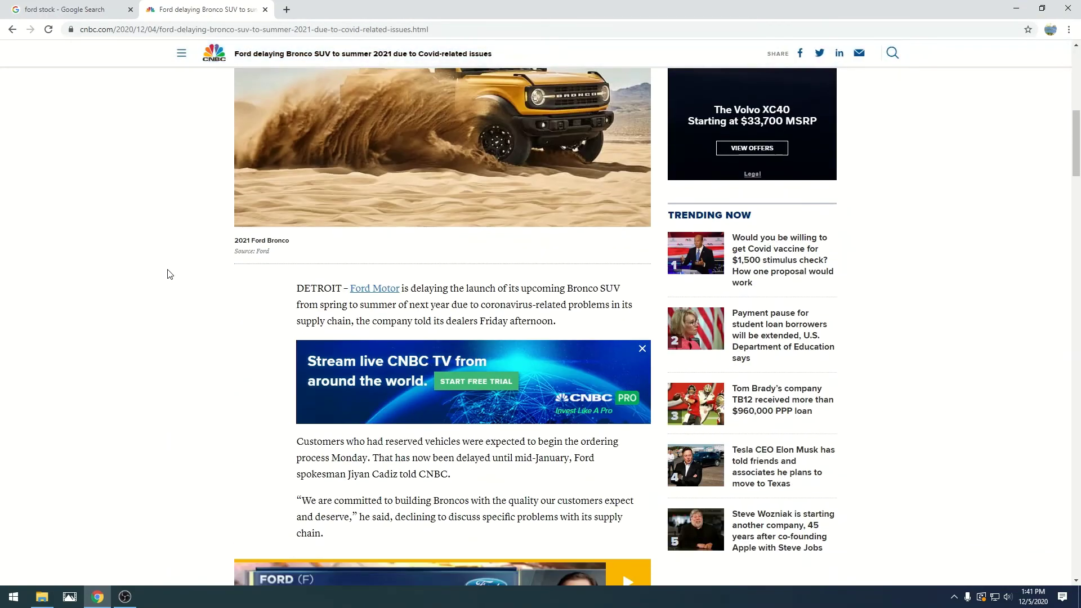
pyautogui.scroll(4, 168, 274)
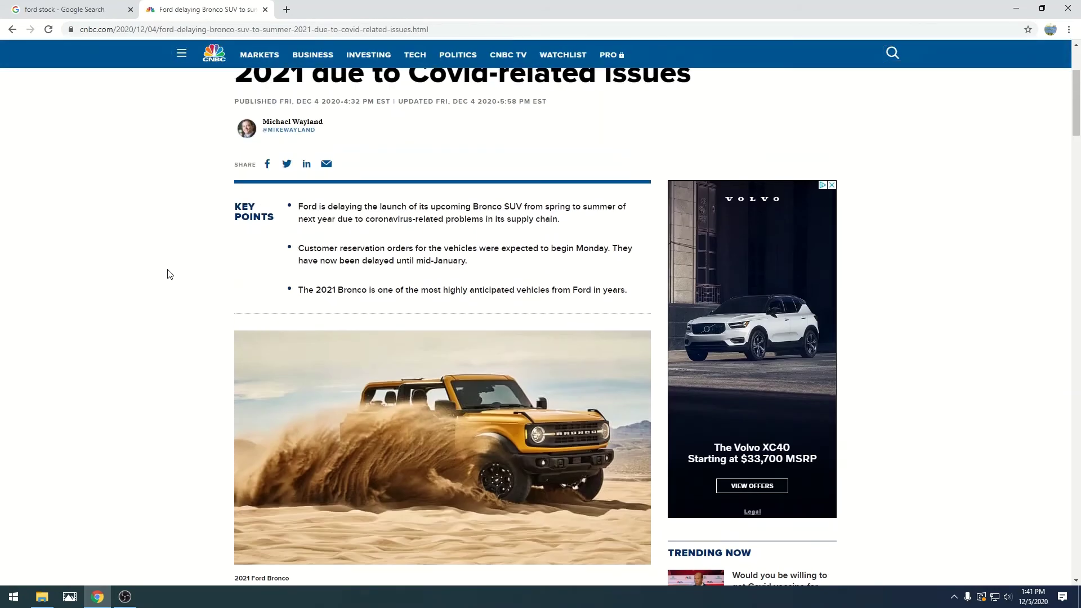
pyautogui.scroll(-2, 168, 274)
pyautogui.scroll(-2, 167, 274)
pyautogui.scroll(-1, 167, 273)
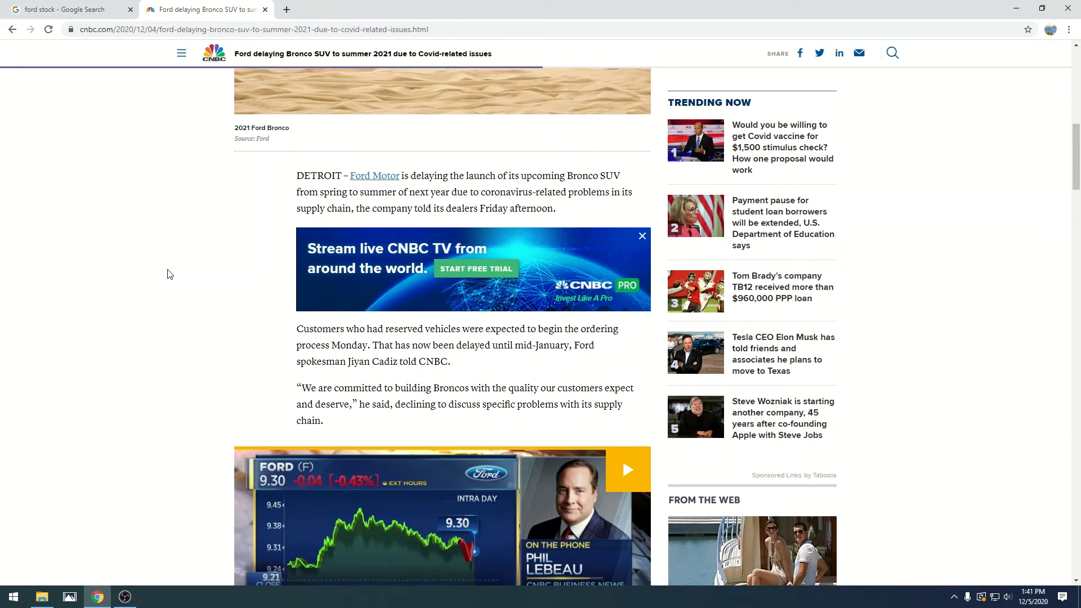
pyautogui.scroll(-3, 165, 269)
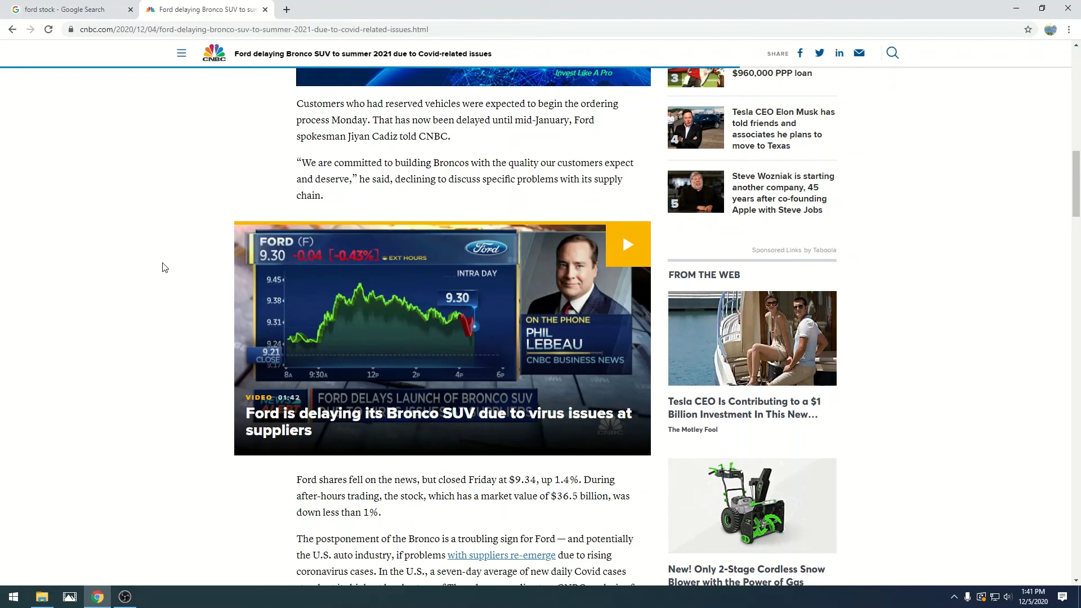
pyautogui.scroll(2, 163, 268)
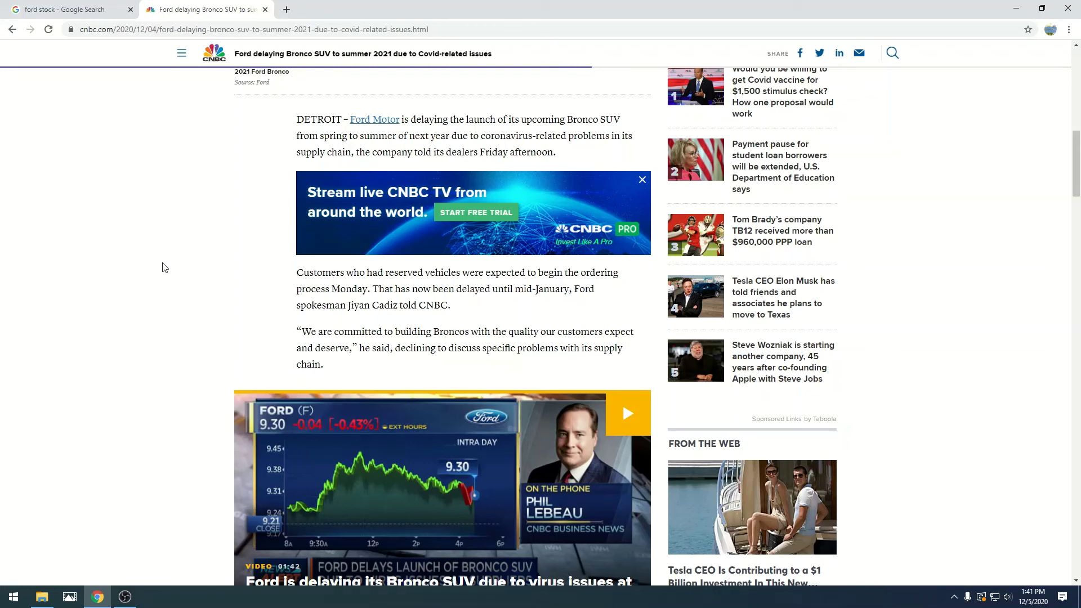
pyautogui.scroll(3, 203, 247)
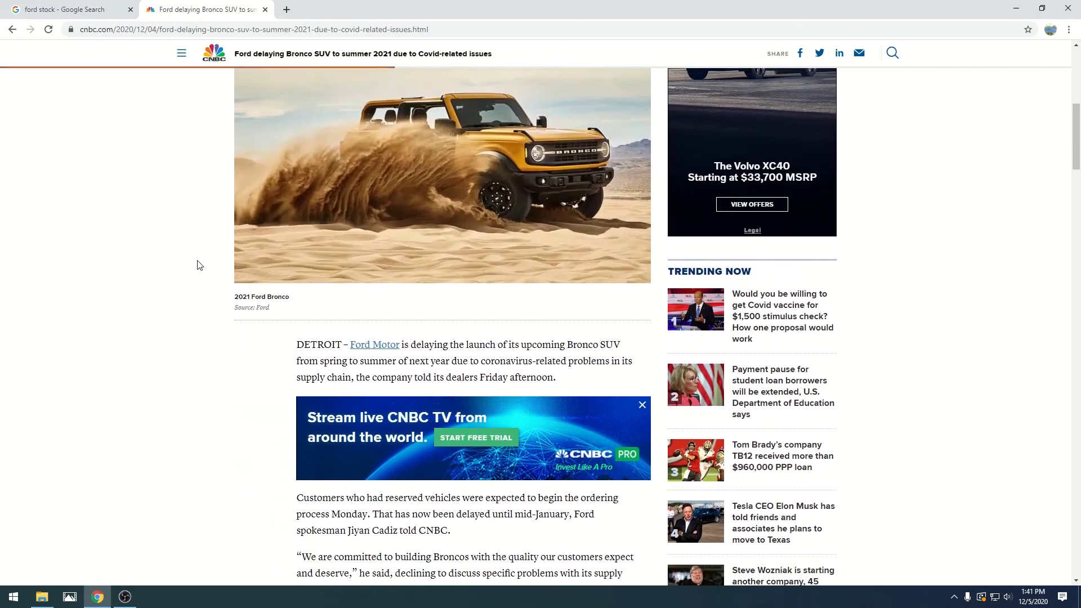
pyautogui.scroll(2, 195, 262)
pyautogui.scroll(1, 177, 262)
pyautogui.scroll(3, 177, 261)
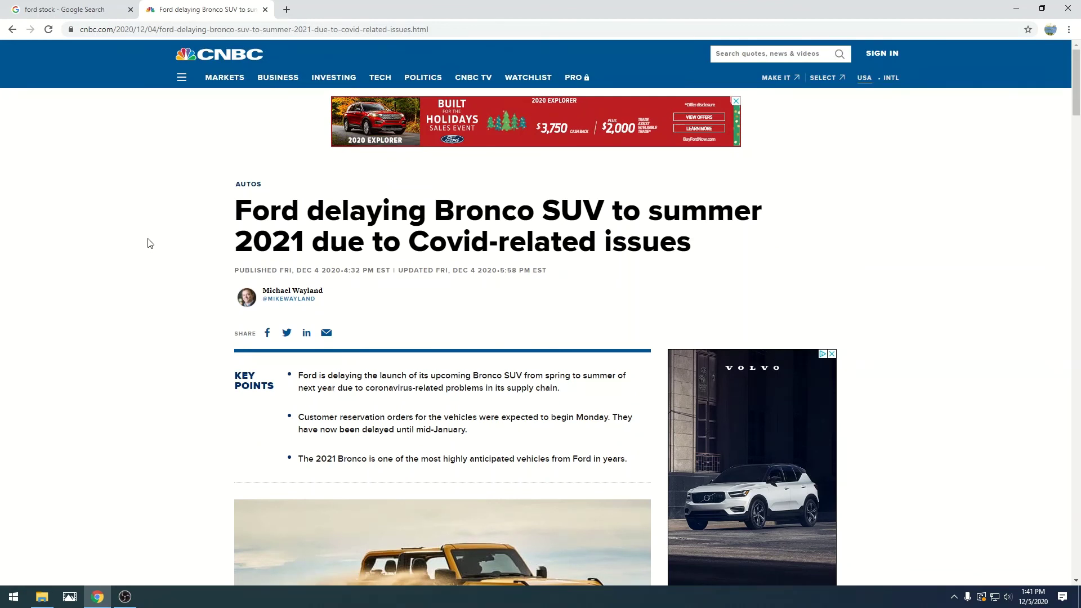
pyautogui.click(370, 605)
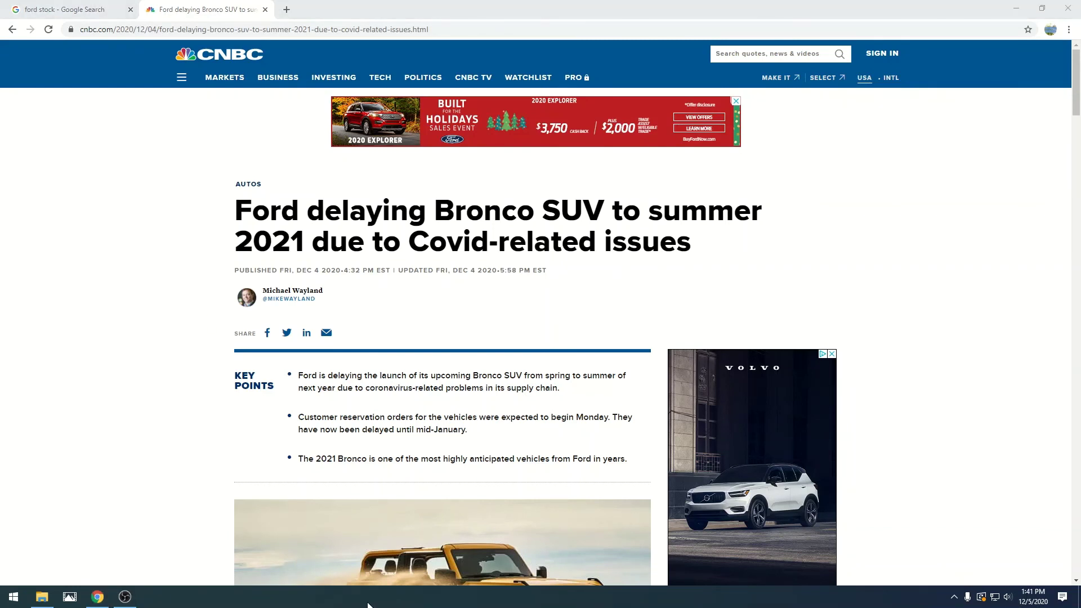